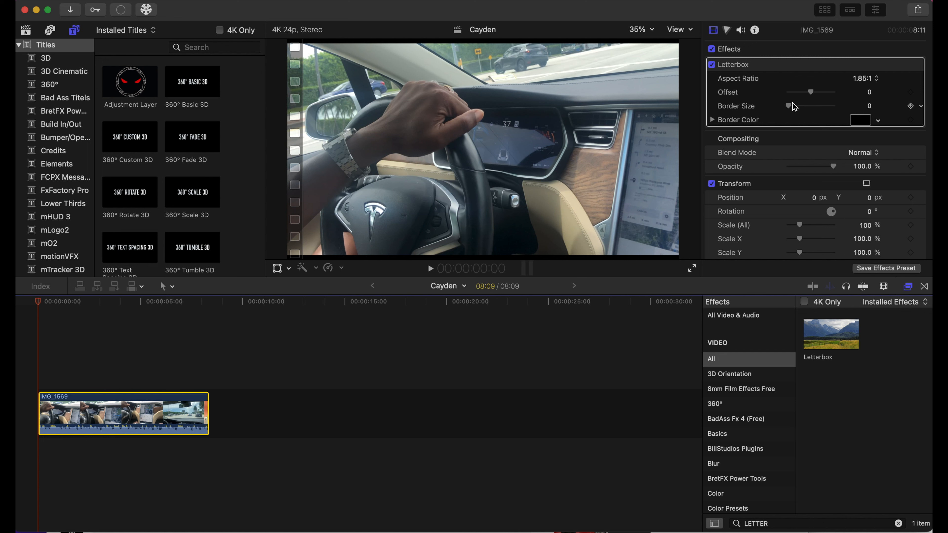
Step: Set the Letterbox effect's aspect ratio to 2.35:1 on the IMG_1569 clip and play the clip from the start
click(858, 80)
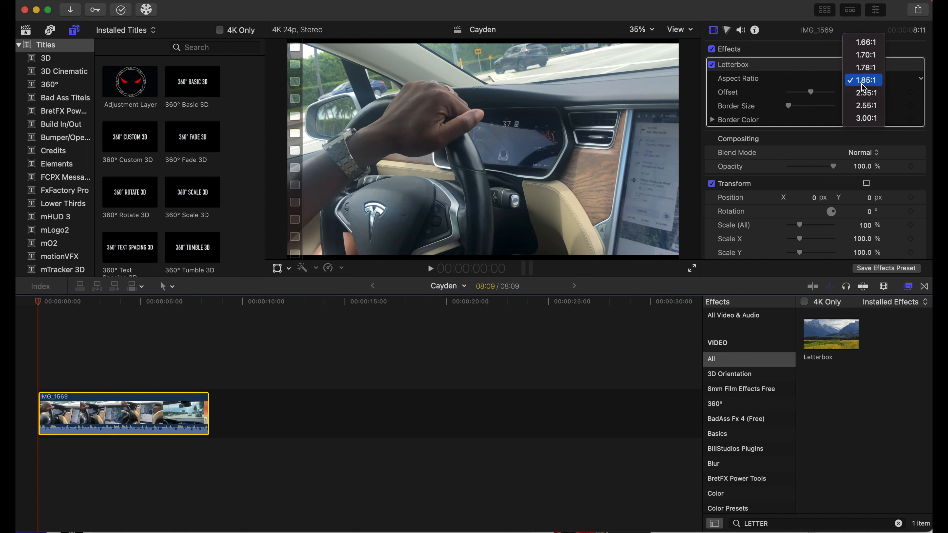
click(865, 92)
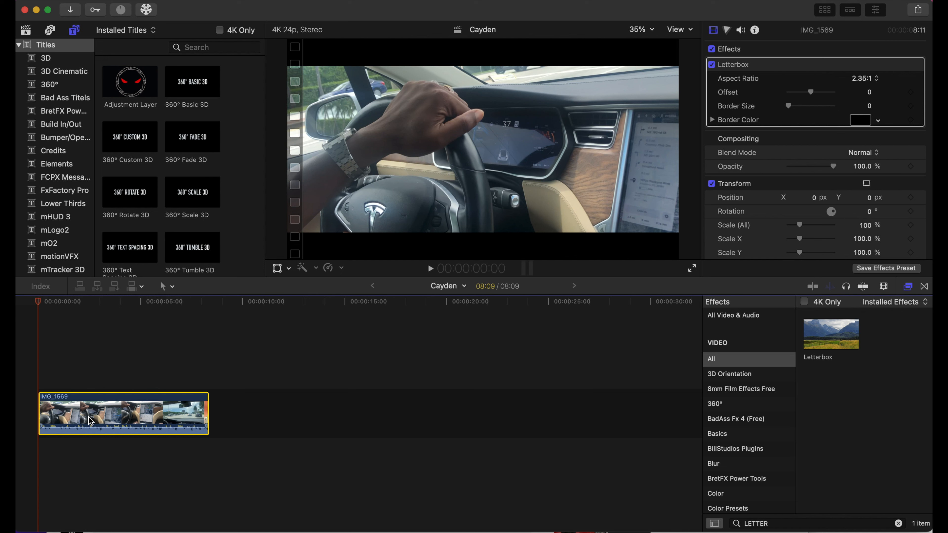
key(space)
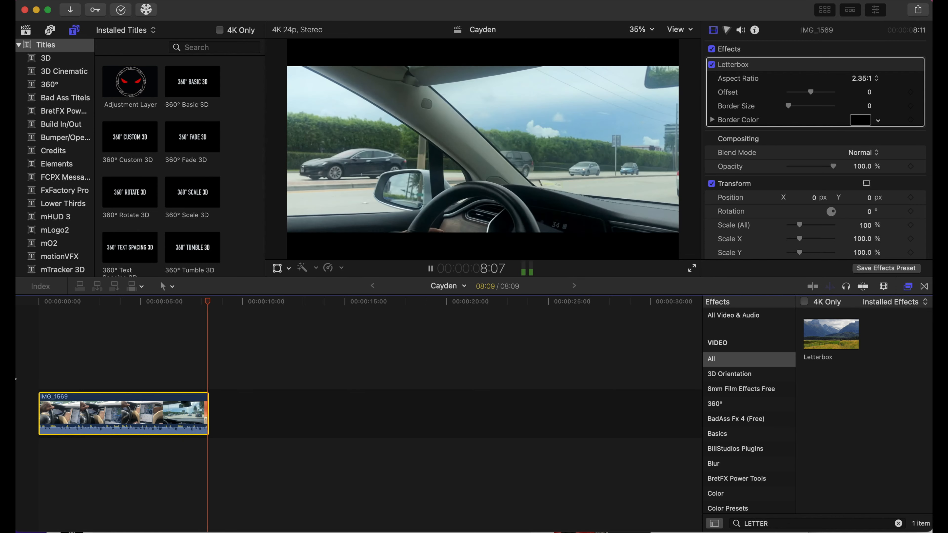
click(30, 374)
key(space)
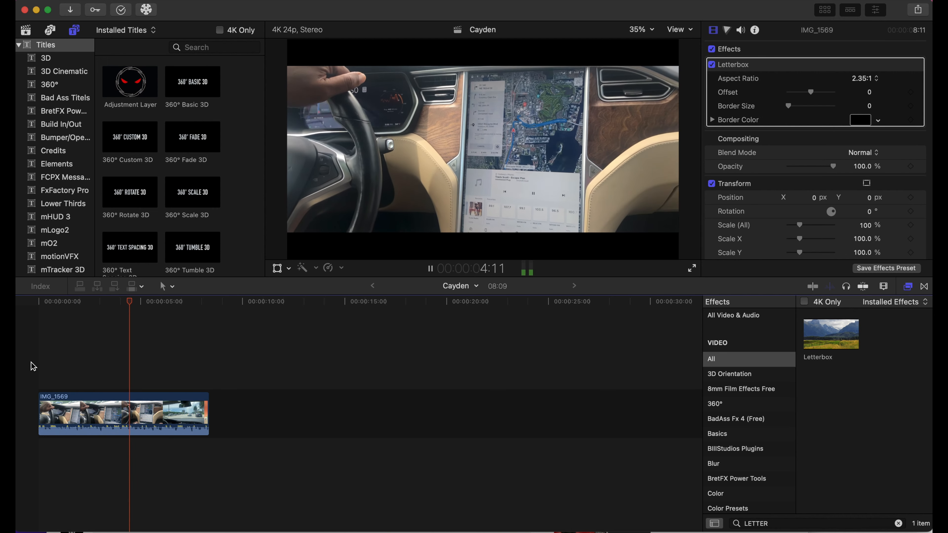
key(space)
click(80, 418)
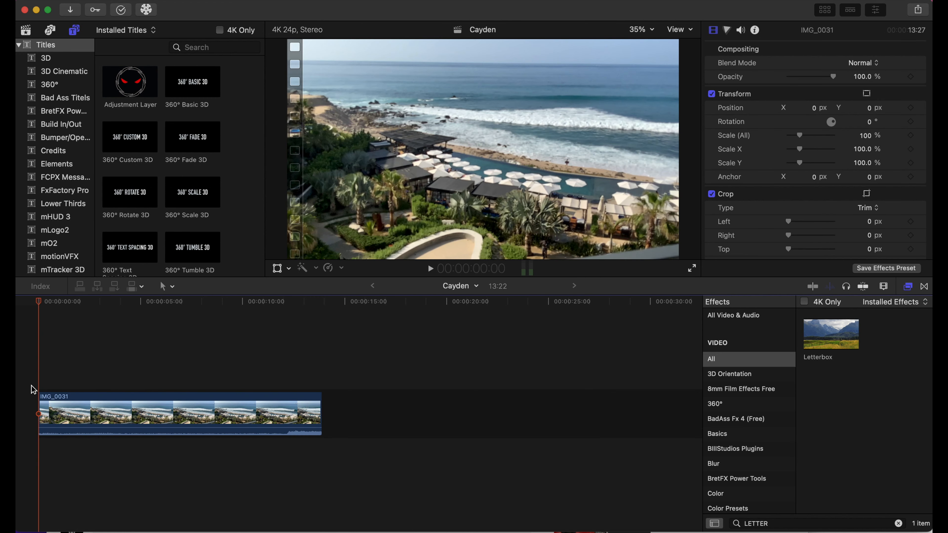
Step: Preview the IMG_0031 clip, then find the Rain effect by searching for RAIN and apply it to the clip
key(space)
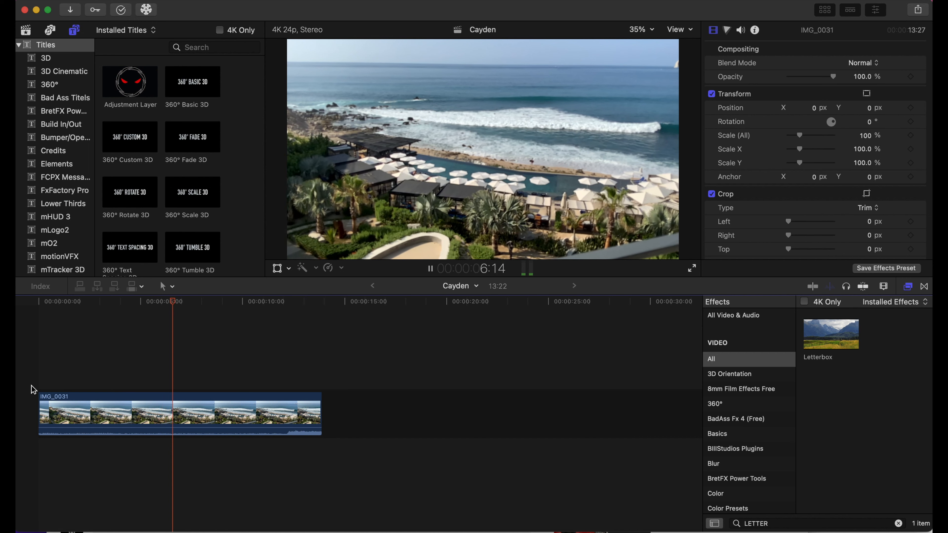
key(space)
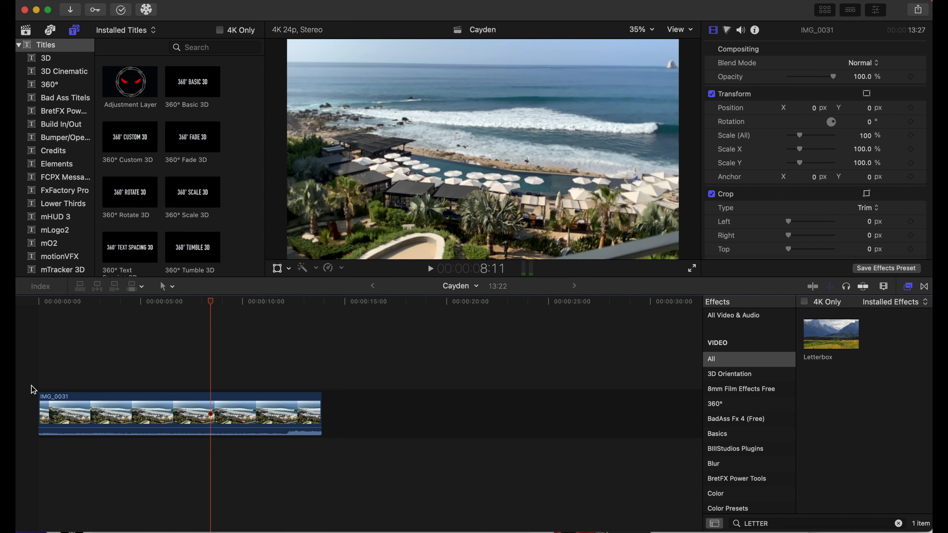
click(186, 417)
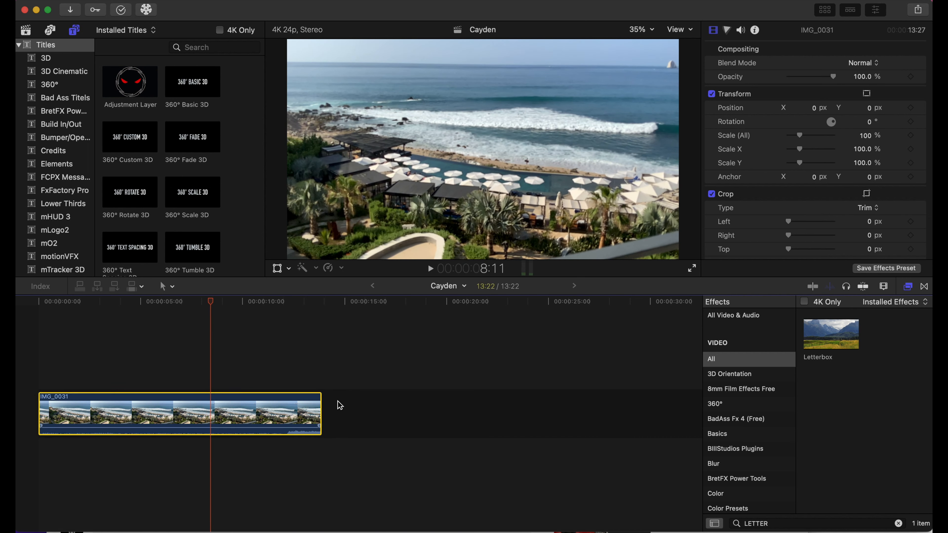
click(775, 524)
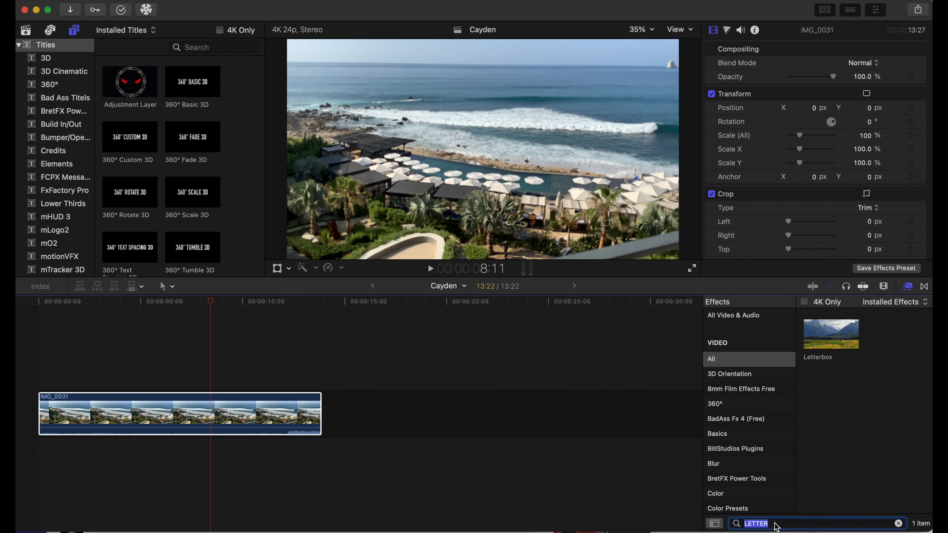
text(RAIN)
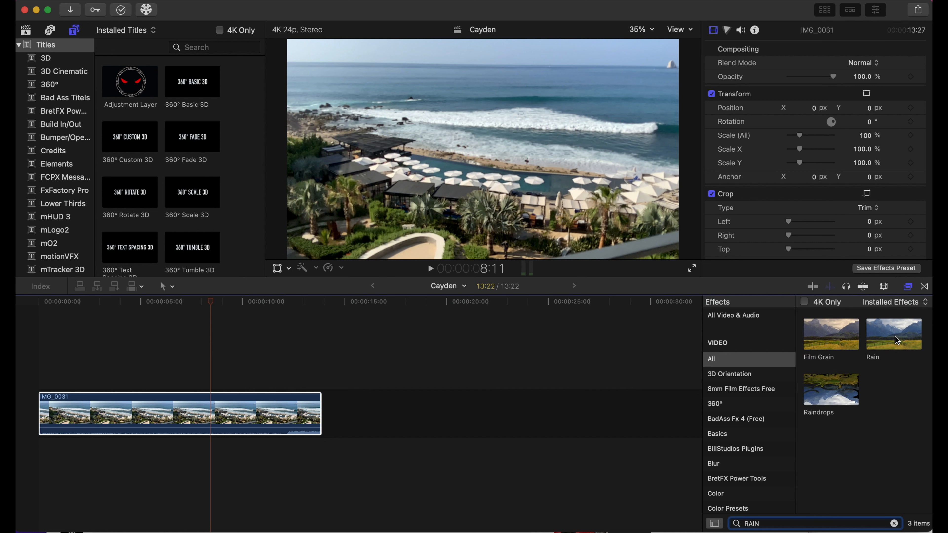
drag(898, 340, 107, 414)
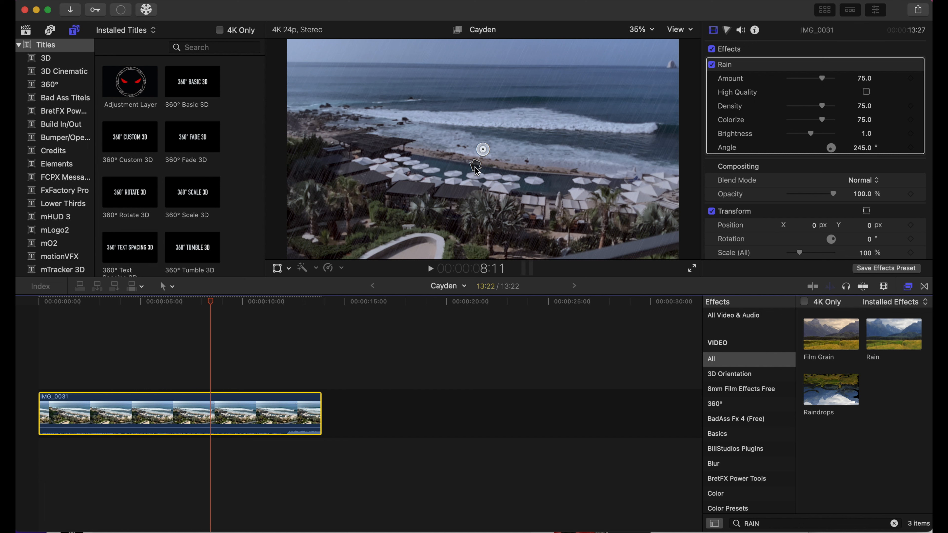
Step: Change the Rain effect's angle to about 265.7° and play the clip from the start to check the rainfall
drag(477, 170, 482, 172)
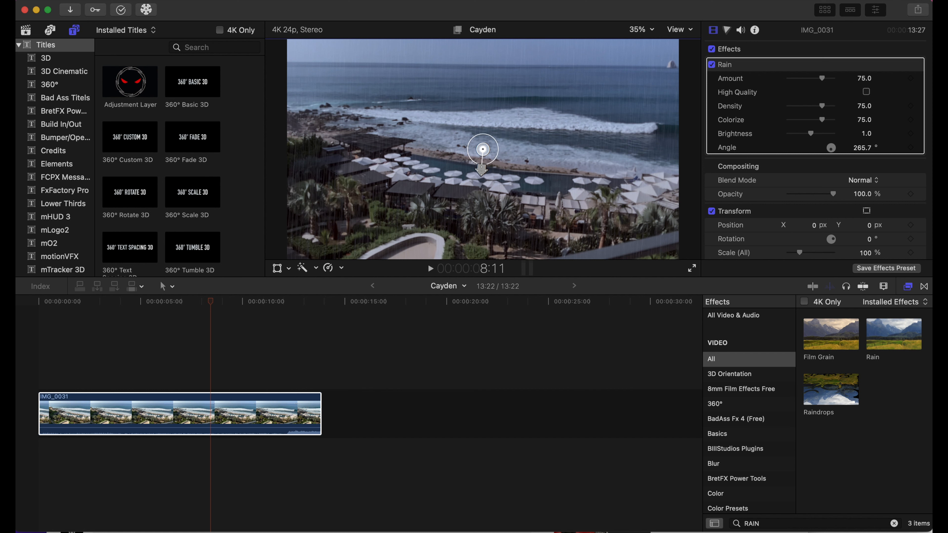
drag(482, 171, 482, 171)
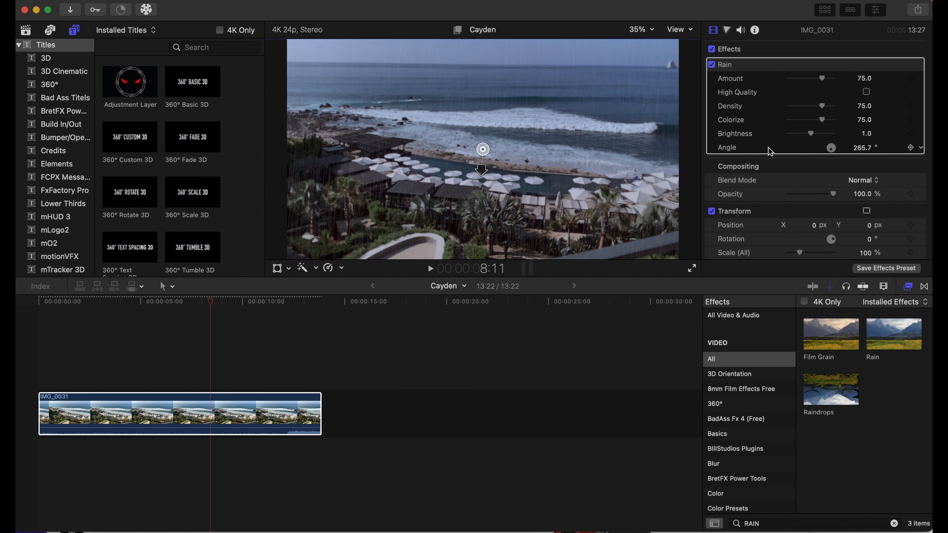
click(35, 374)
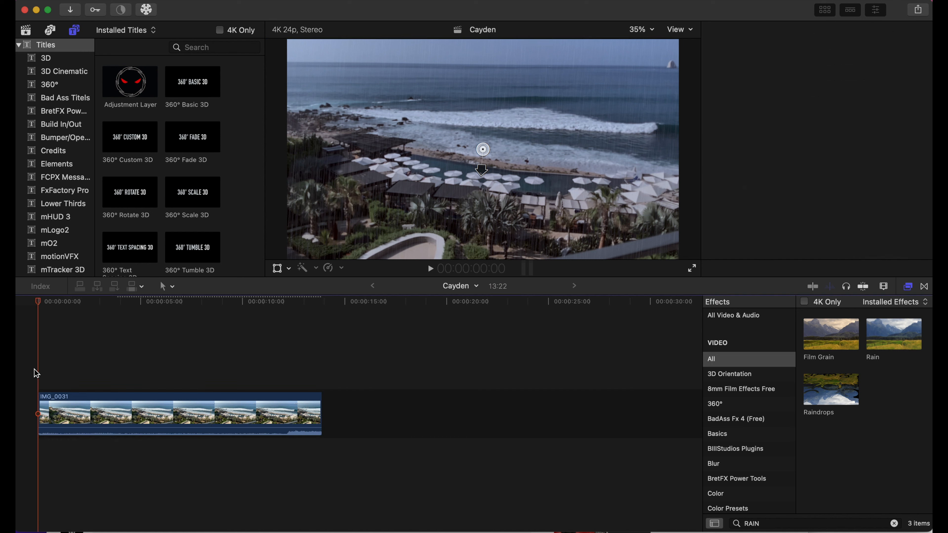
key(space)
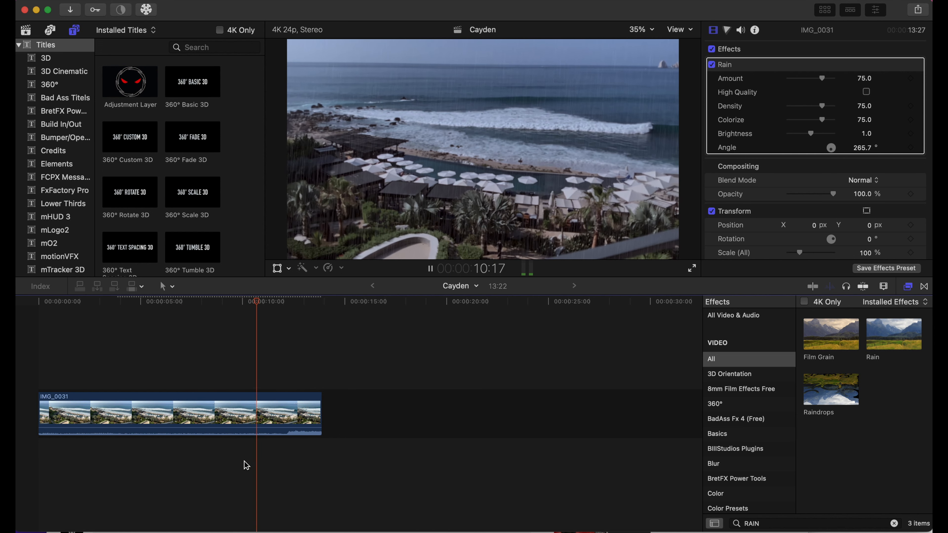
key(space)
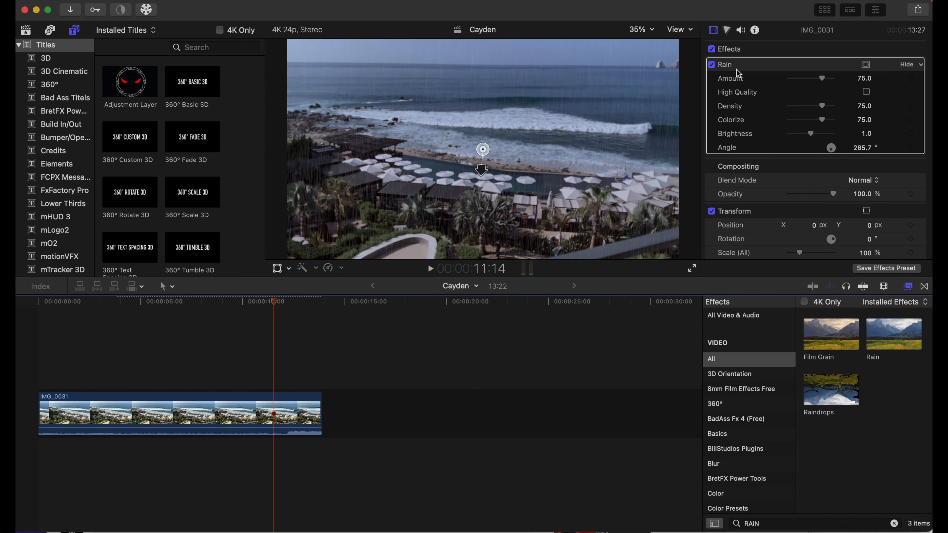
Step: Turn the Rain effect off and on again to compare the footage, and play the rest of the clip
click(712, 65)
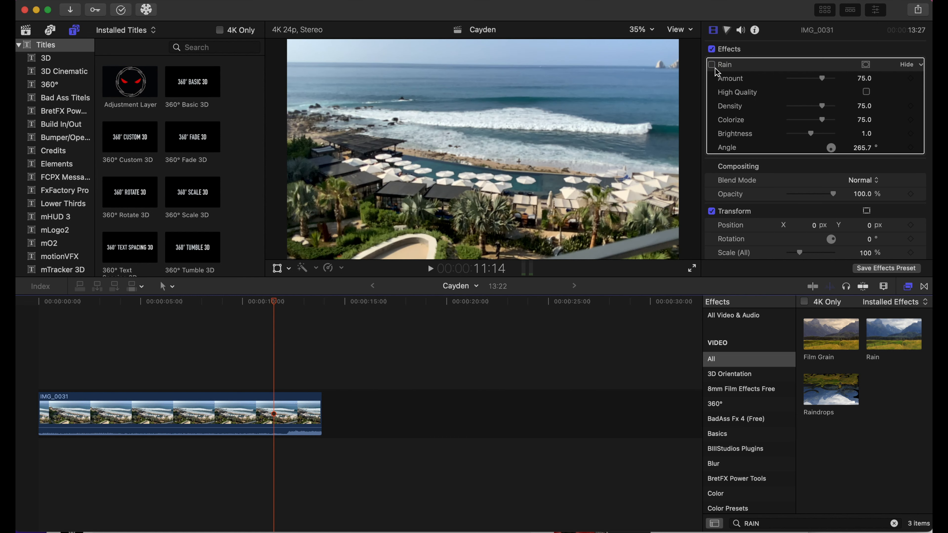
click(711, 65)
click(126, 400)
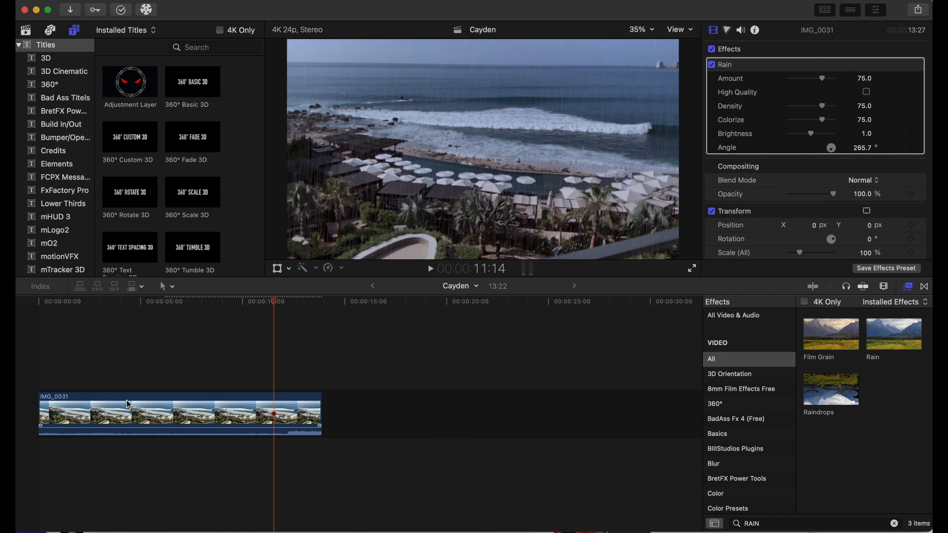
key(space)
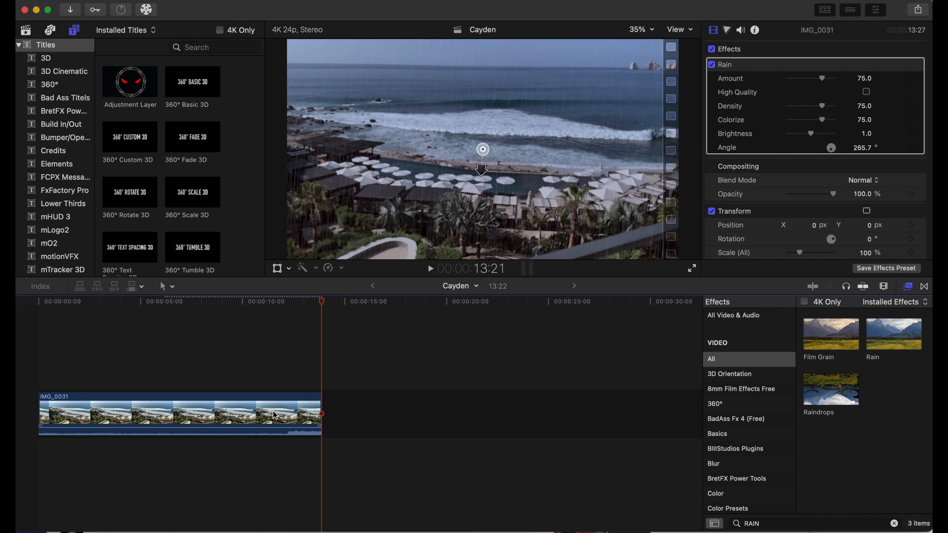
click(264, 426)
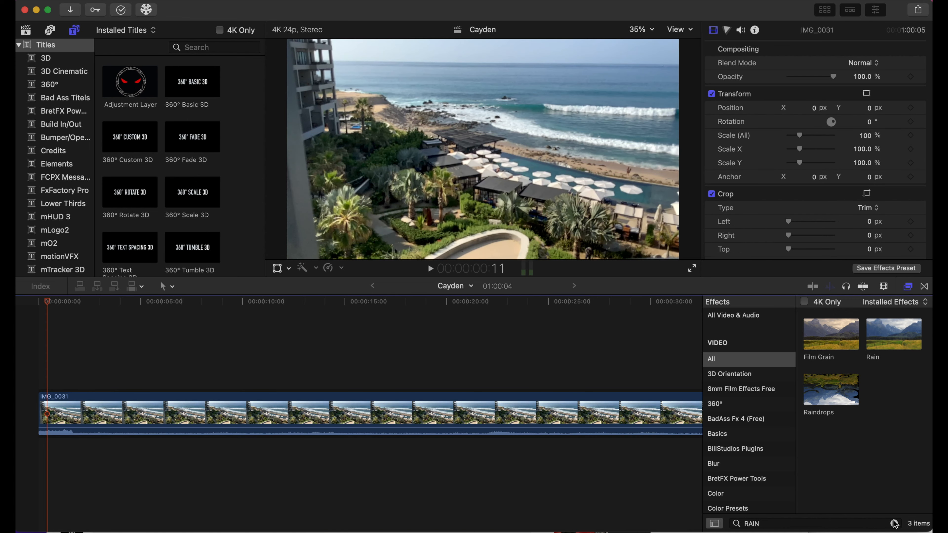
Step: Find the Sketch effect, apply it to the IMG_0031 clip, and raise its Intensity to about 81.96 during playback
text(sKE)
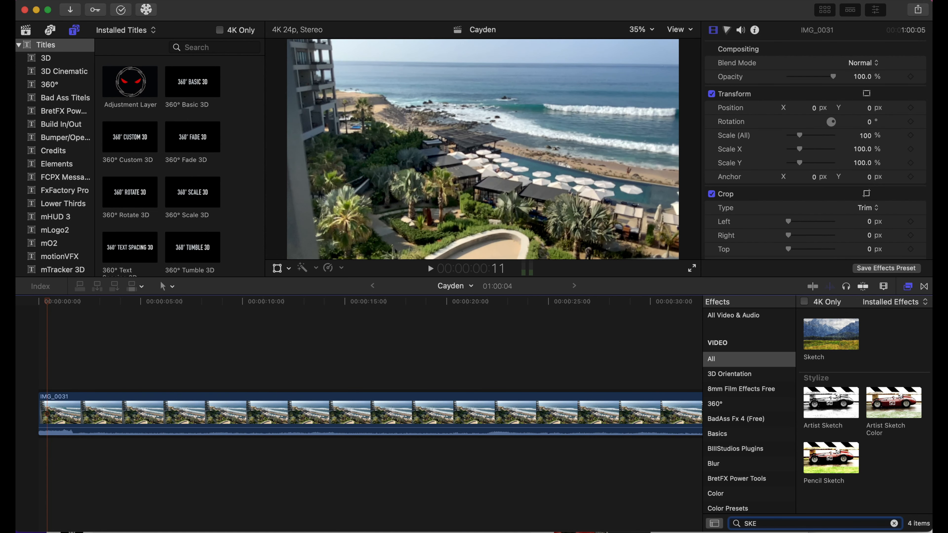
mouse_move(846, 329)
mouse_down()
mouse_move(608, 425)
mouse_move(414, 425)
mouse_move(422, 420)
mouse_up()
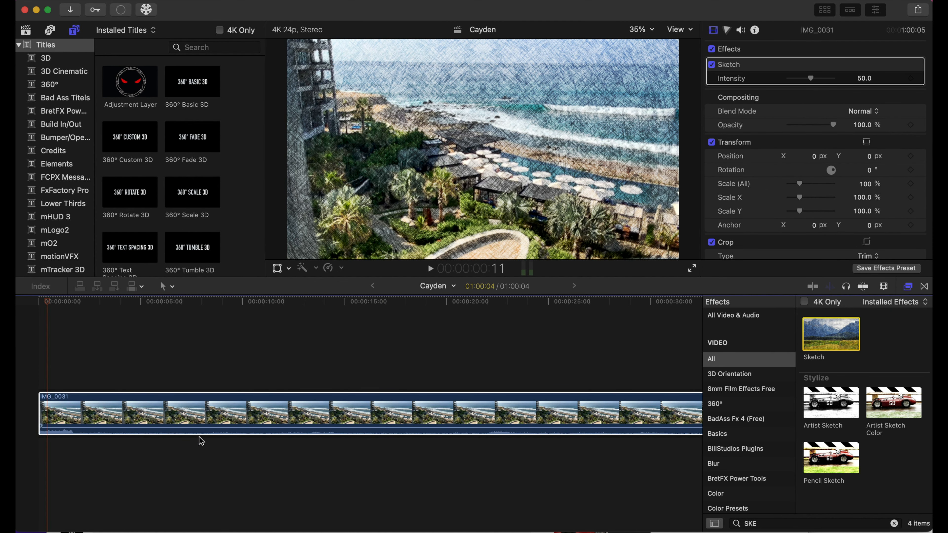
click(37, 375)
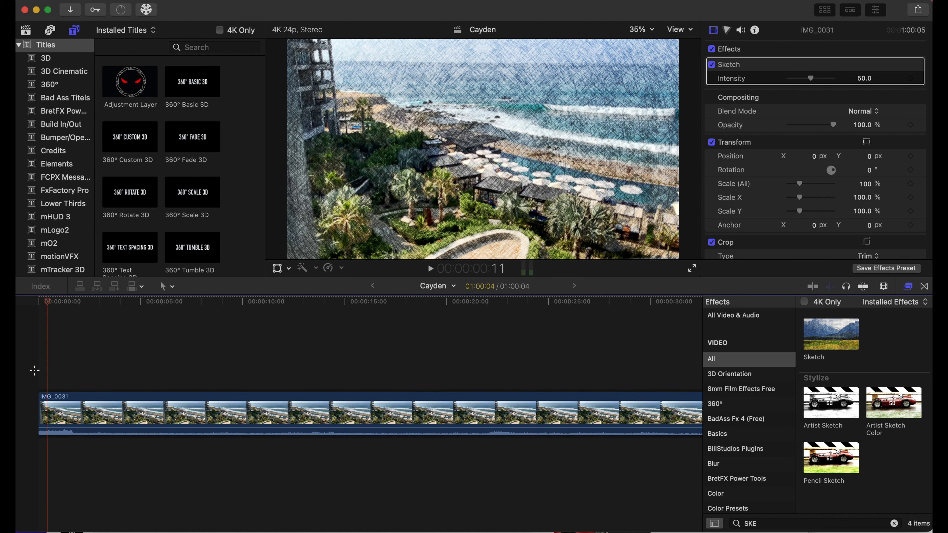
key(space)
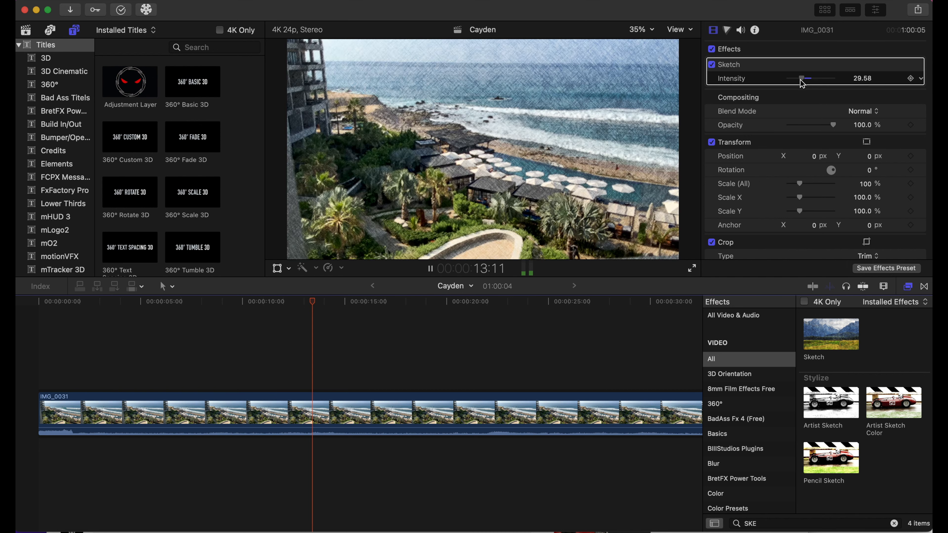
drag(802, 84, 827, 81)
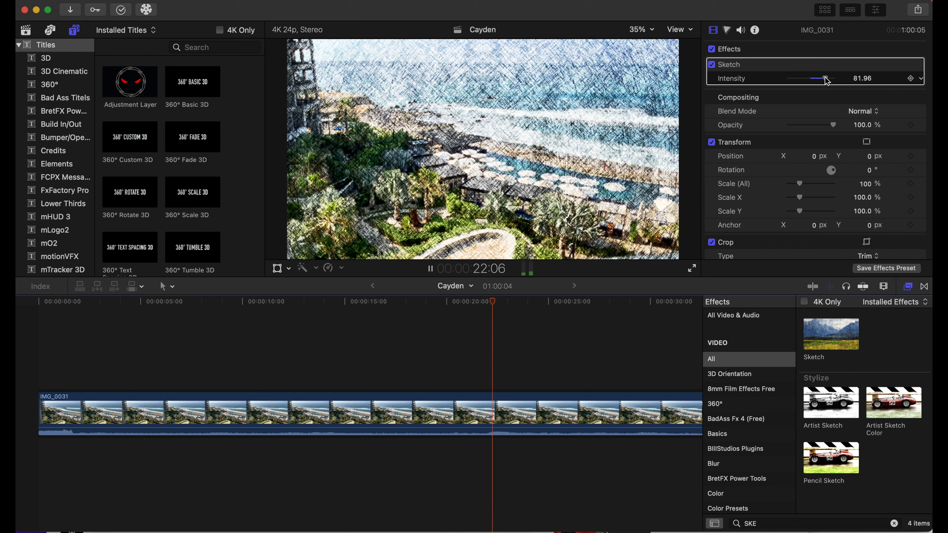
key(space)
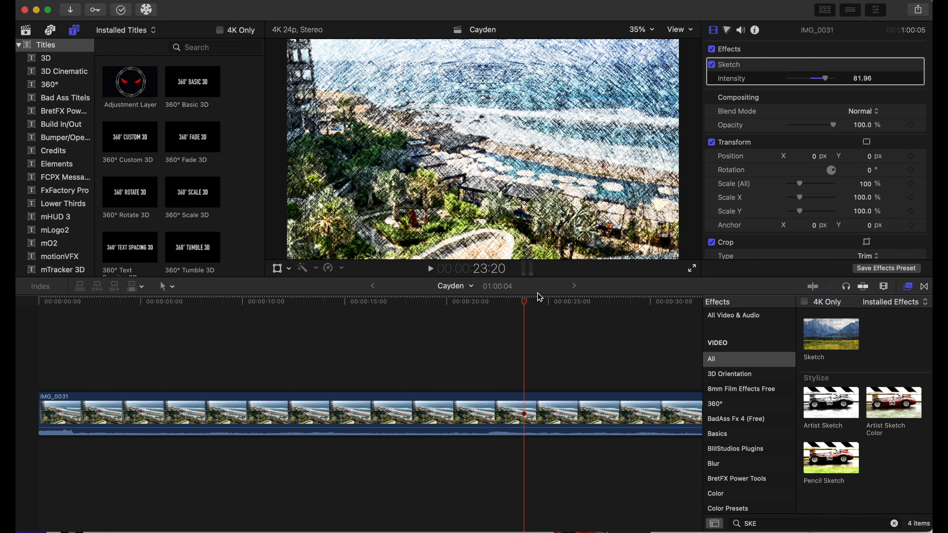
Step: Delete the IMG_0031 clip with the Sketch effect from the timeline
click(422, 423)
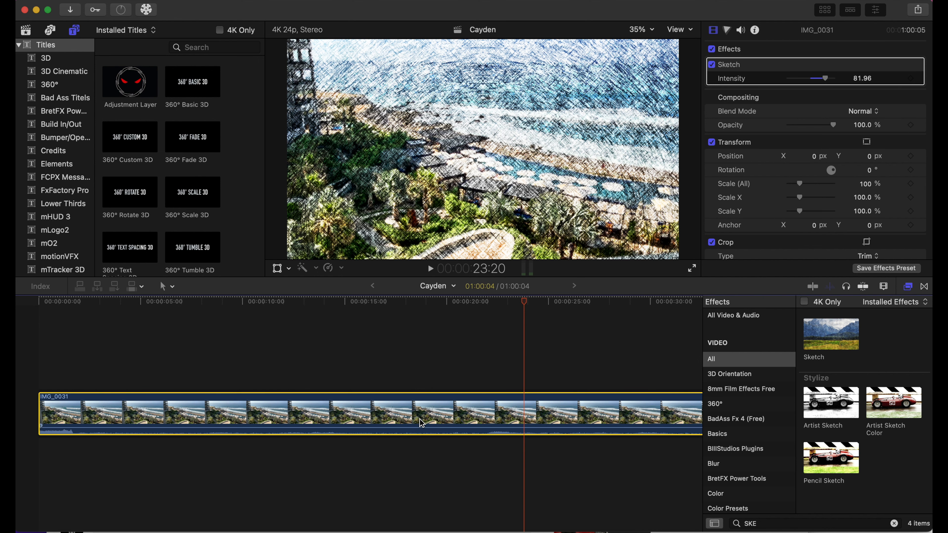
key(Delete)
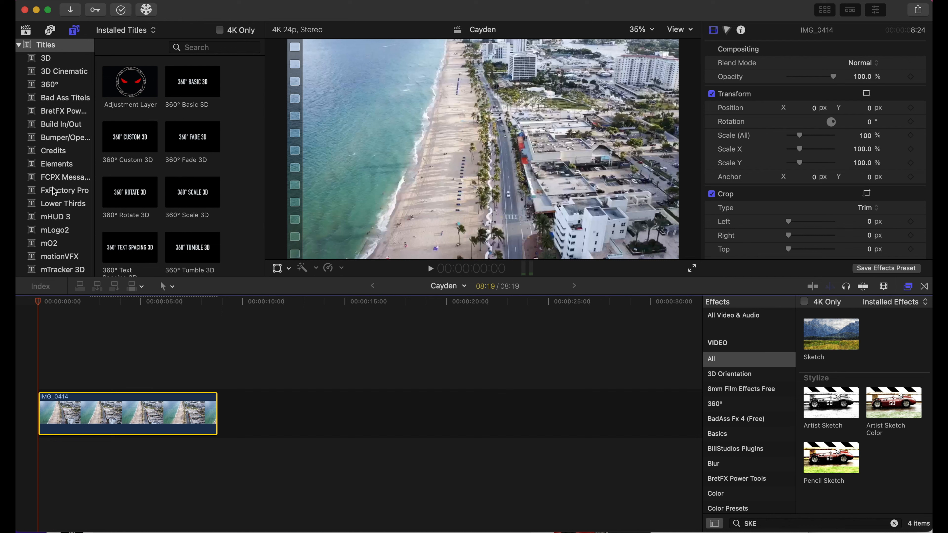
Step: Add the Timecode generator from the Elements category above the IMG_0414 clip at the start of the timeline
scroll(53, 186, down, 10)
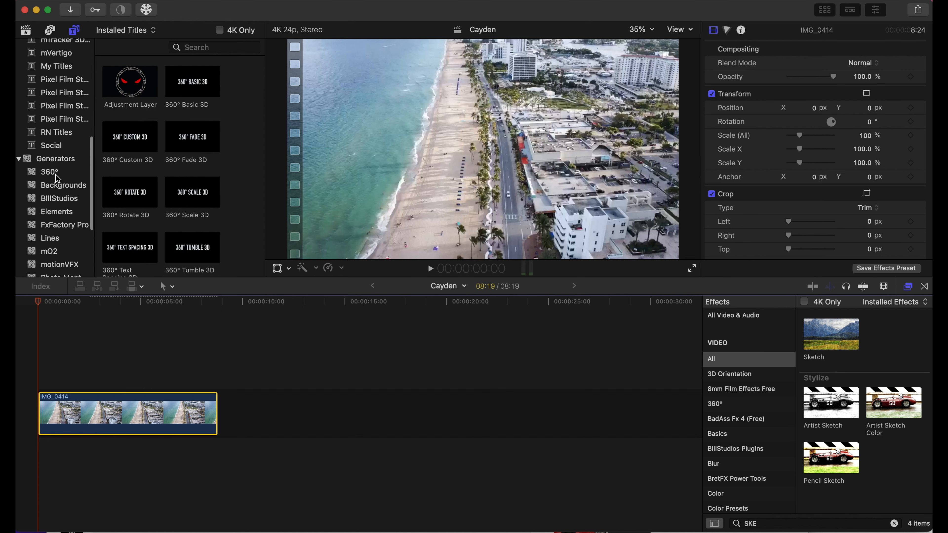
scroll(56, 174, down, 5)
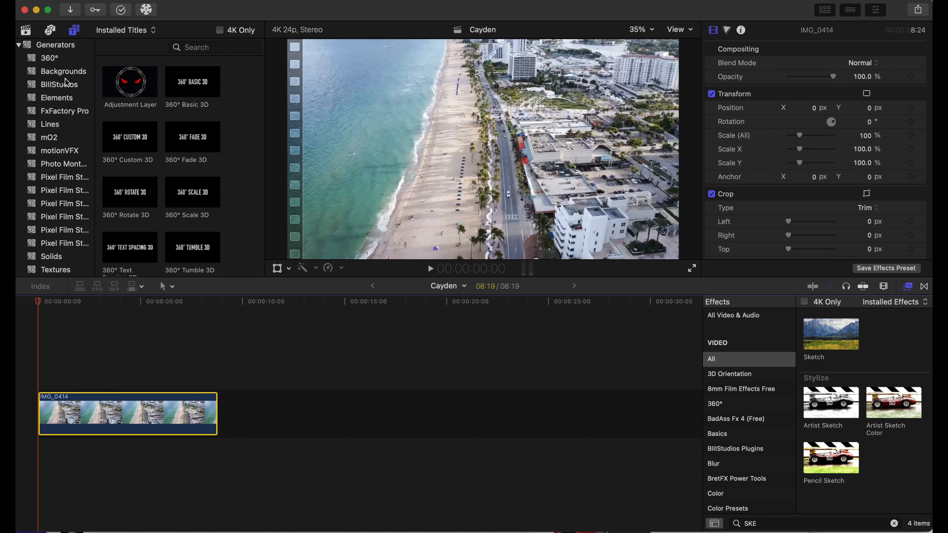
click(62, 47)
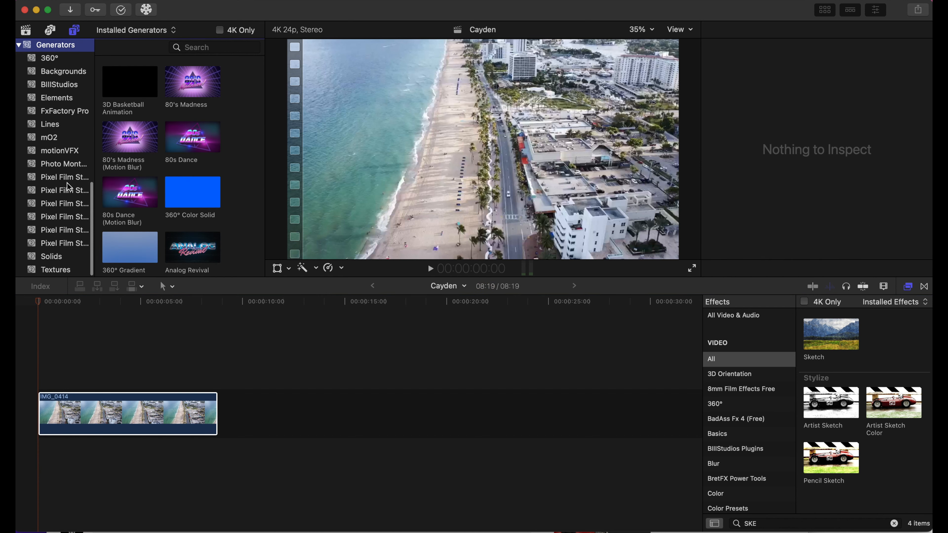
click(57, 98)
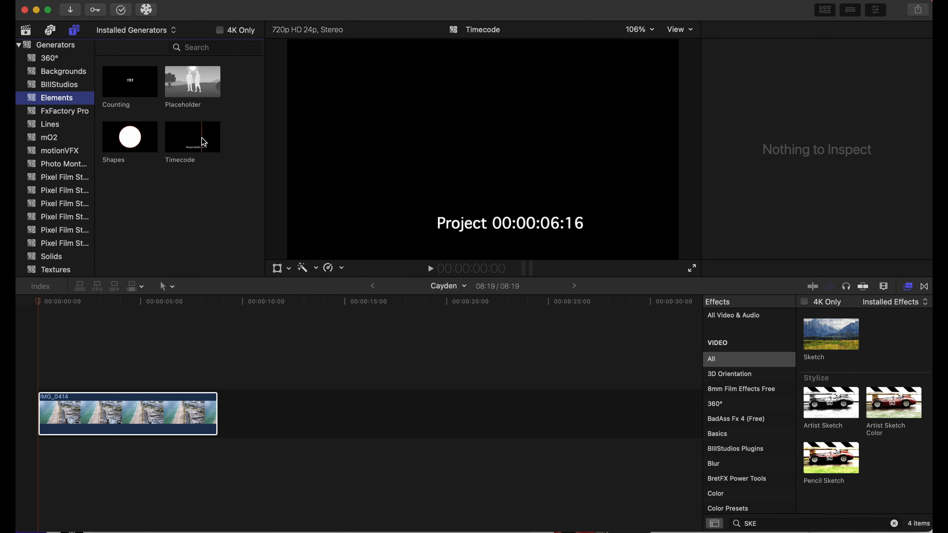
drag(202, 137, 37, 363)
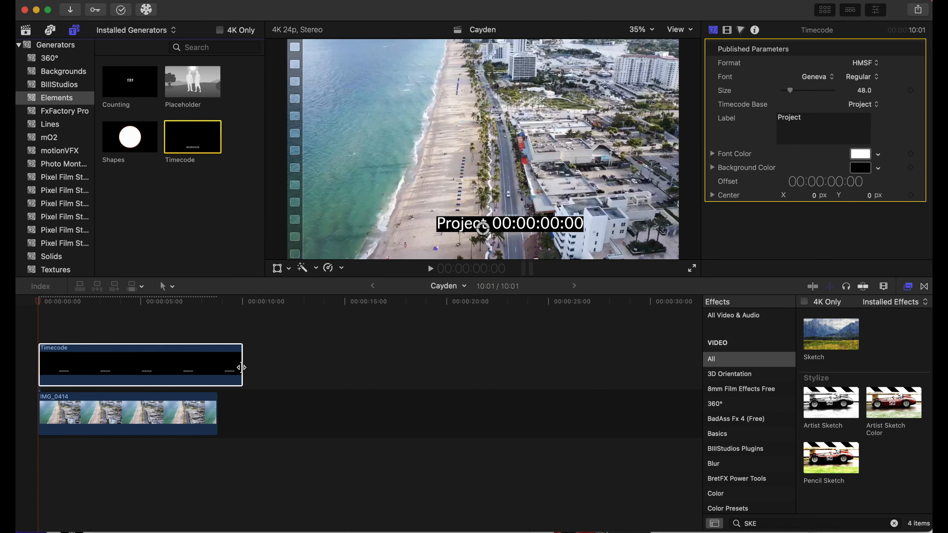
Step: Shorten the Timecode generator to about 8:21 to match the IMG_0414 clip and play back the result
drag(242, 368, 218, 368)
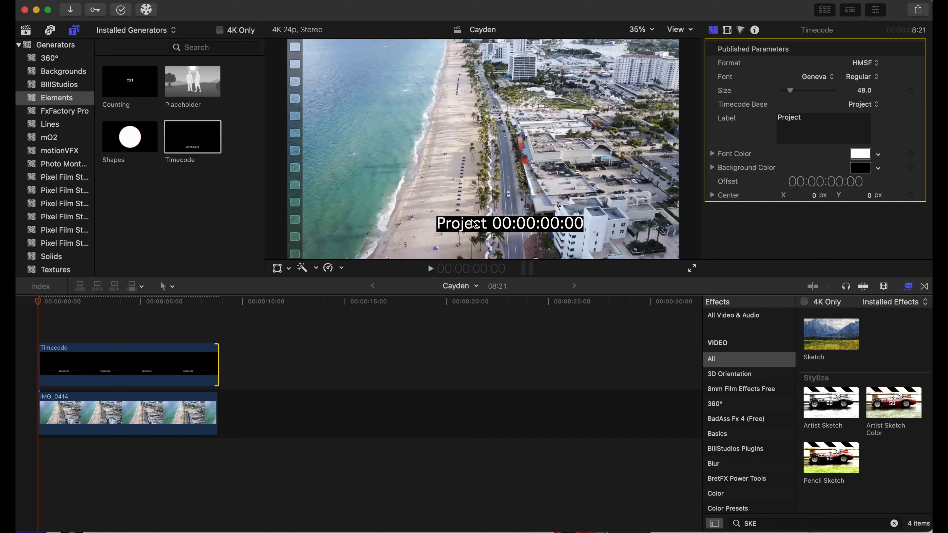
key(space)
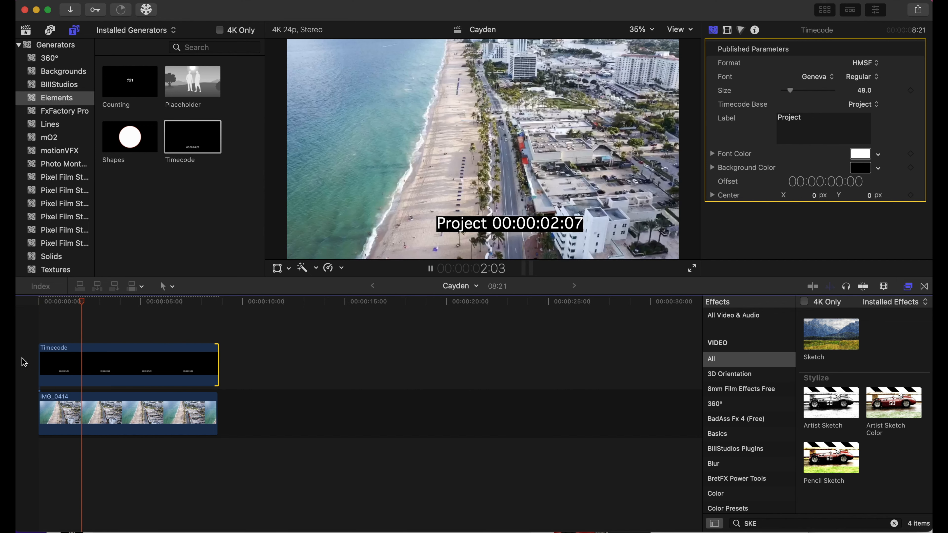
Step: Stop playback, change the Timecode generator's label to "MIAIMI", and shift its Center X to -0.61 px
key(space)
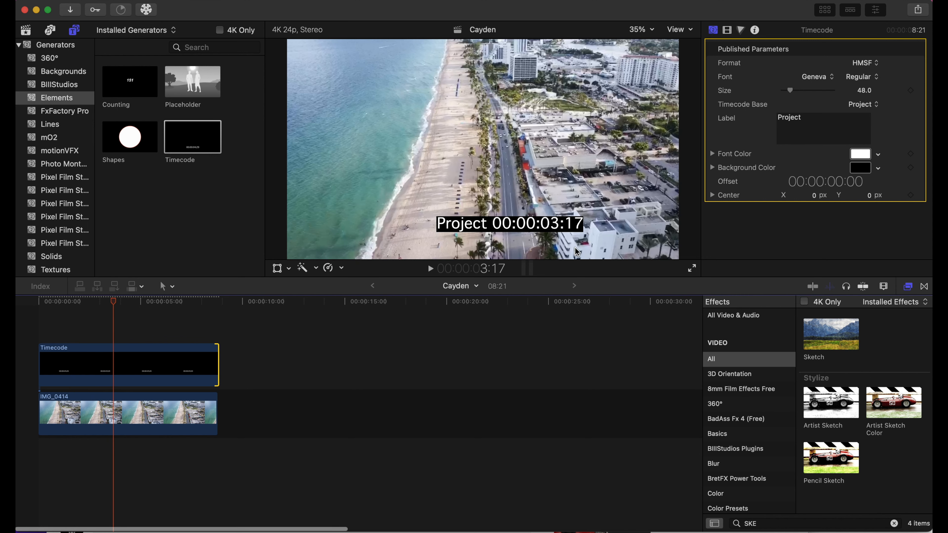
drag(813, 118, 774, 123)
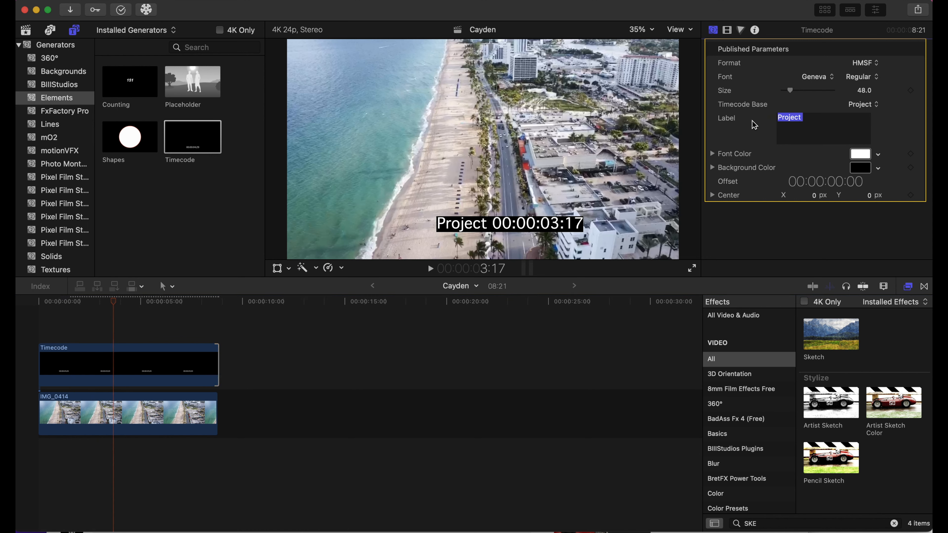
text(MIA)
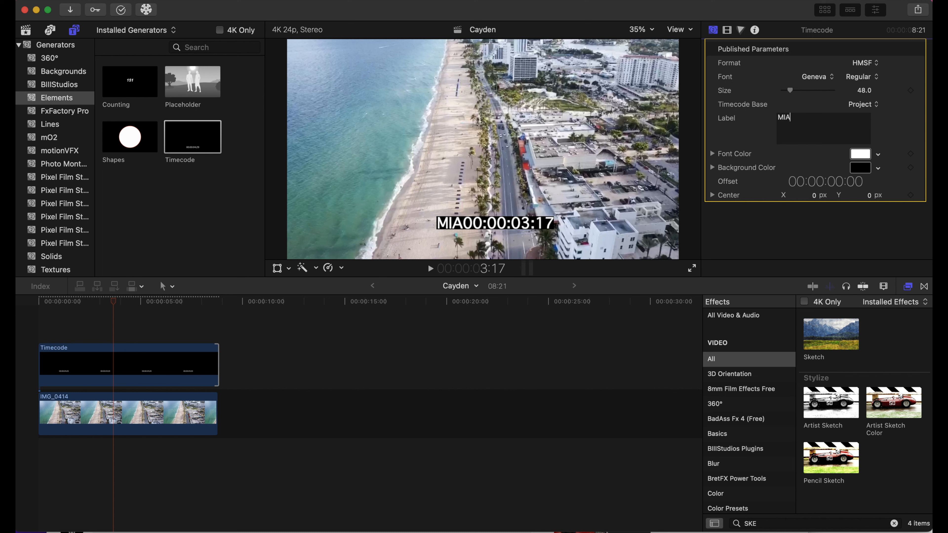
text(IMI)
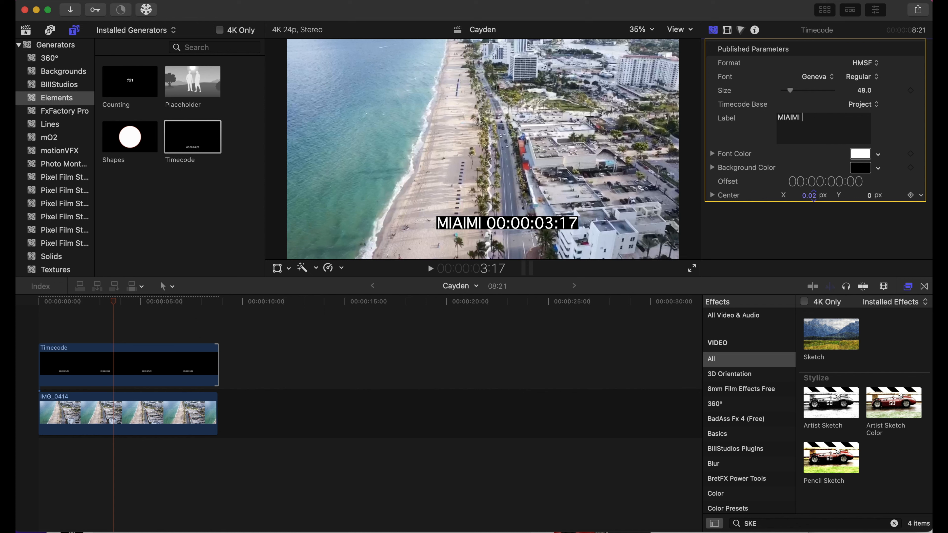
drag(814, 195, 814, 195)
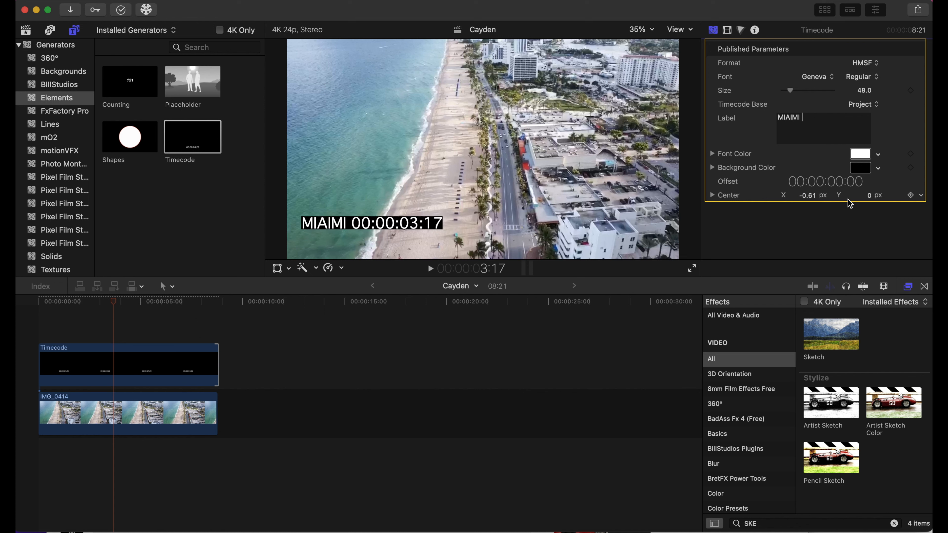
click(878, 170)
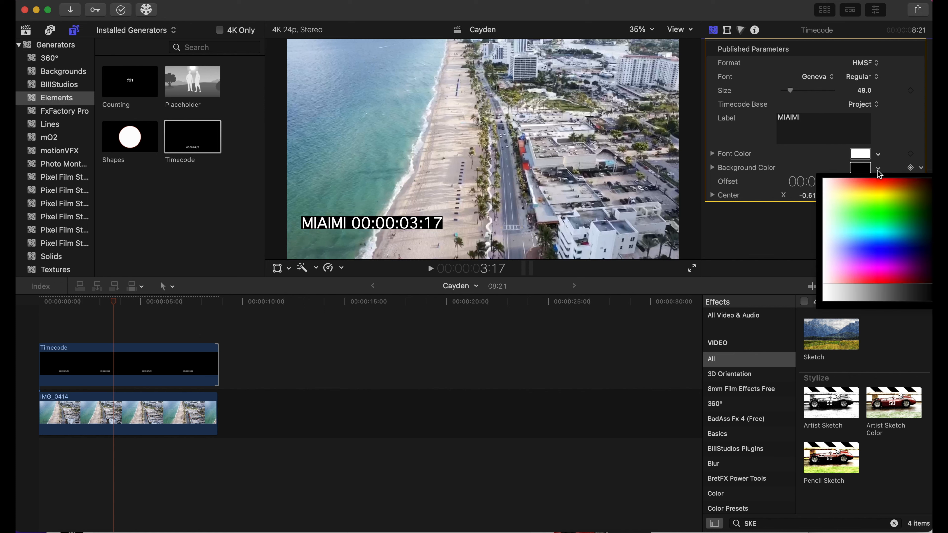
drag(852, 231, 931, 290)
key(Escape)
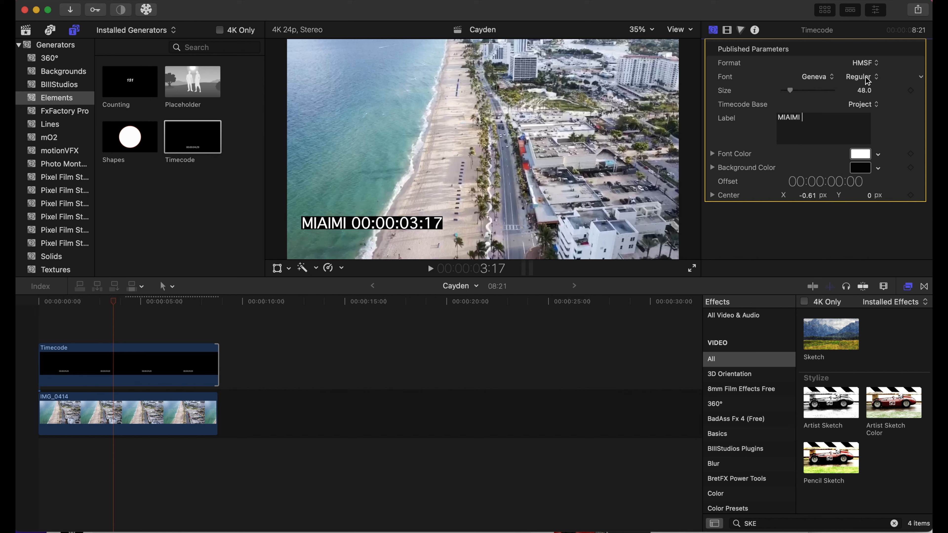
Step: Change the Timecode generator's font to Goudy Old Style and play the timeline from the start
click(825, 77)
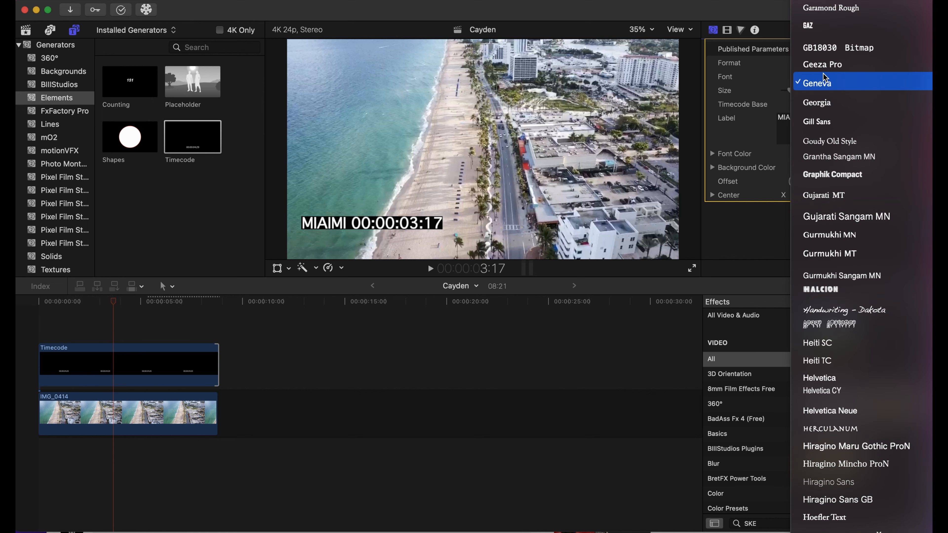
click(820, 138)
key(Home)
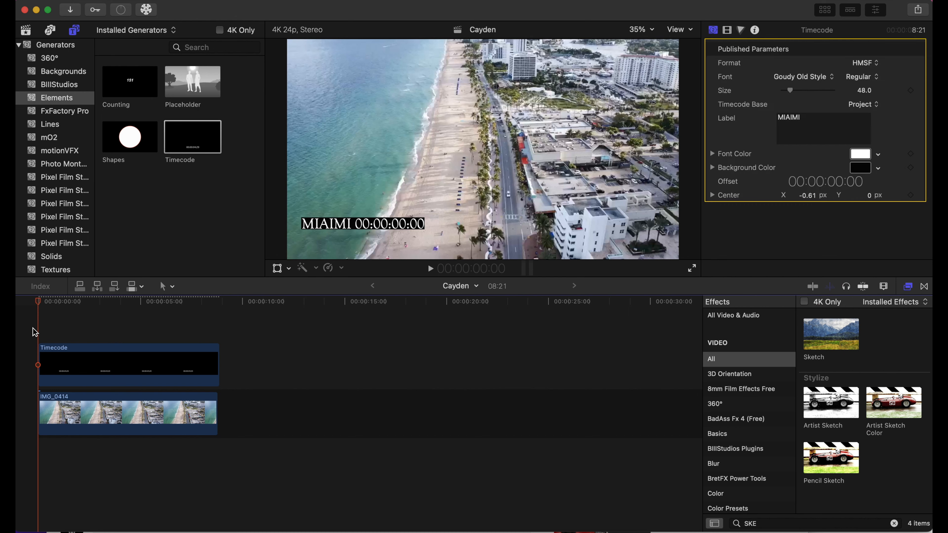
key(space)
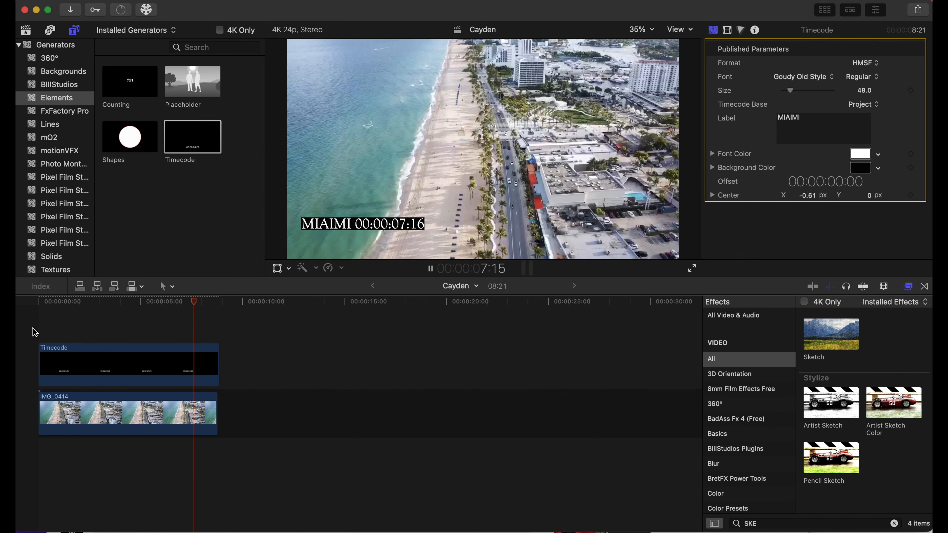
key(space)
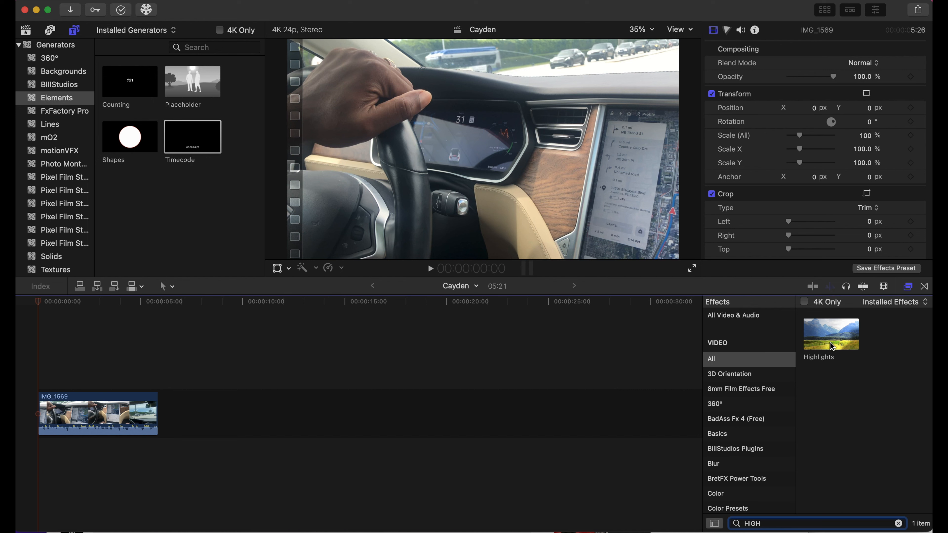
Step: Apply the Highlights effect to the IMG_1569 clip and play the clip back from the start
drag(838, 338, 80, 425)
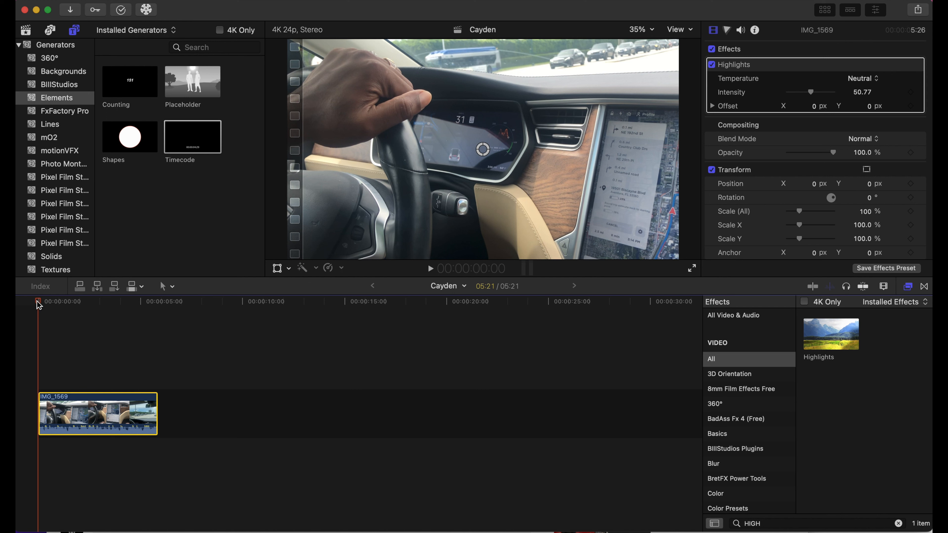
key(space)
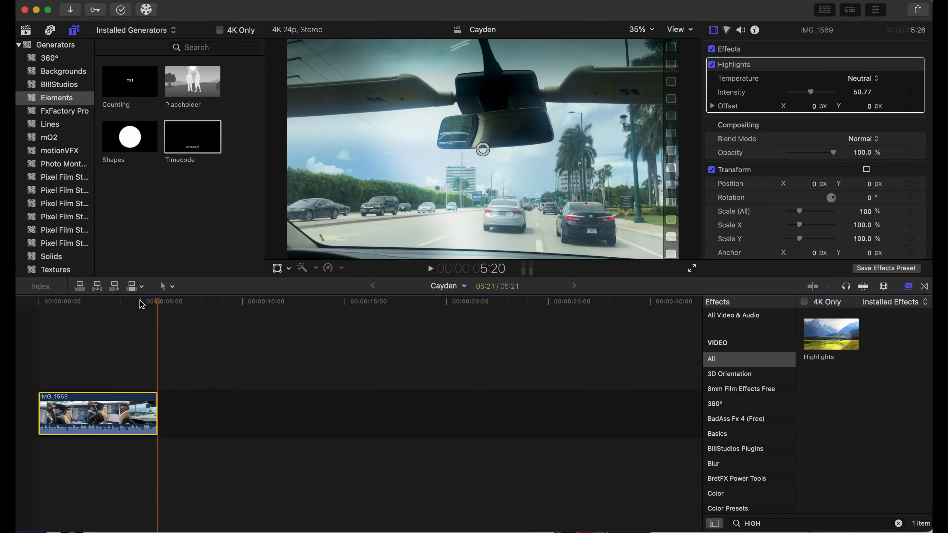
click(37, 341)
key(space)
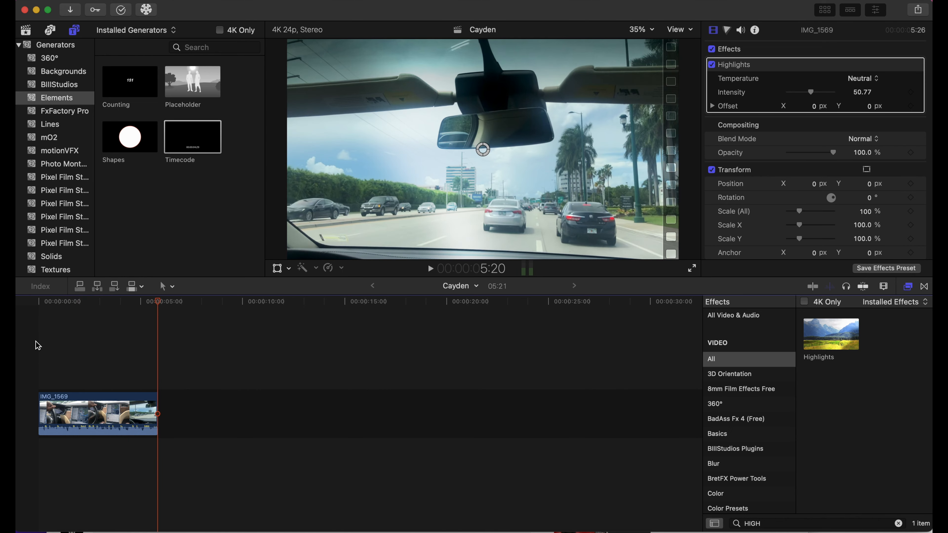
key(Home)
key(space)
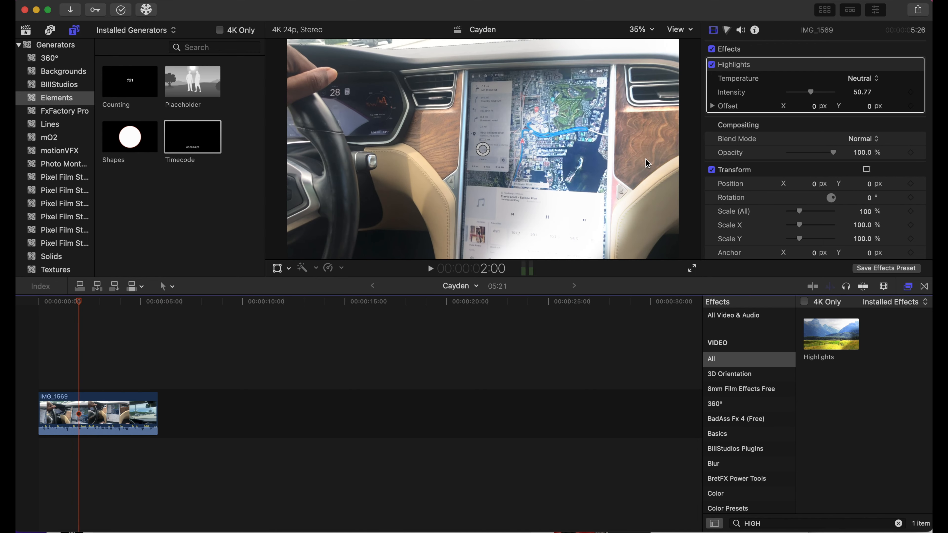
Step: Lower the Highlights effect's Intensity to about 22.11, set its Temperature to Cool, and play the clip from the start
mouse_move(812, 92)
mouse_down()
mouse_move(827, 95)
mouse_move(799, 98)
mouse_up()
click(860, 79)
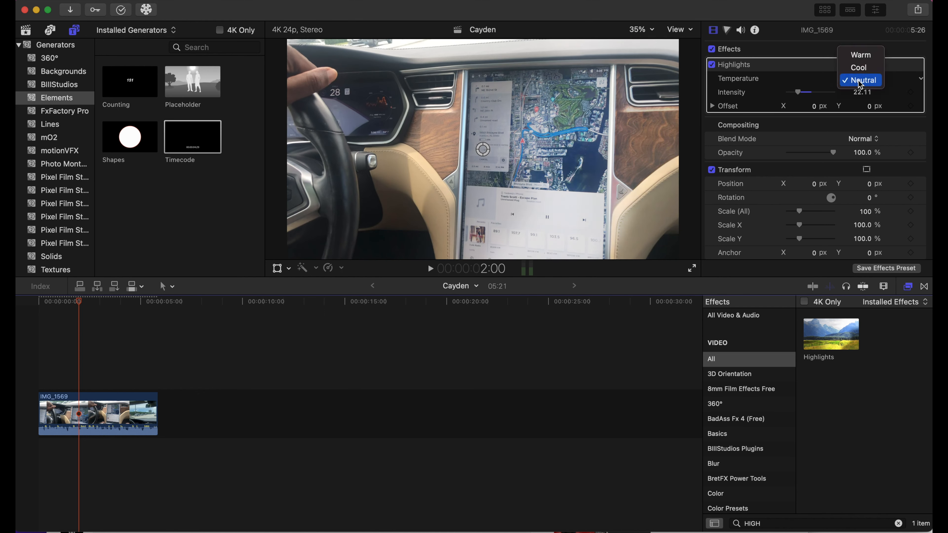
click(859, 68)
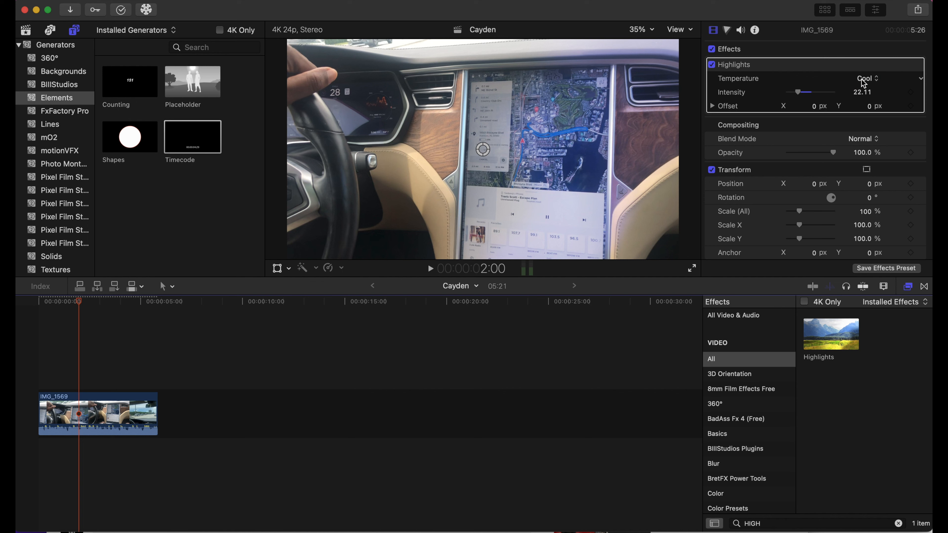
click(32, 372)
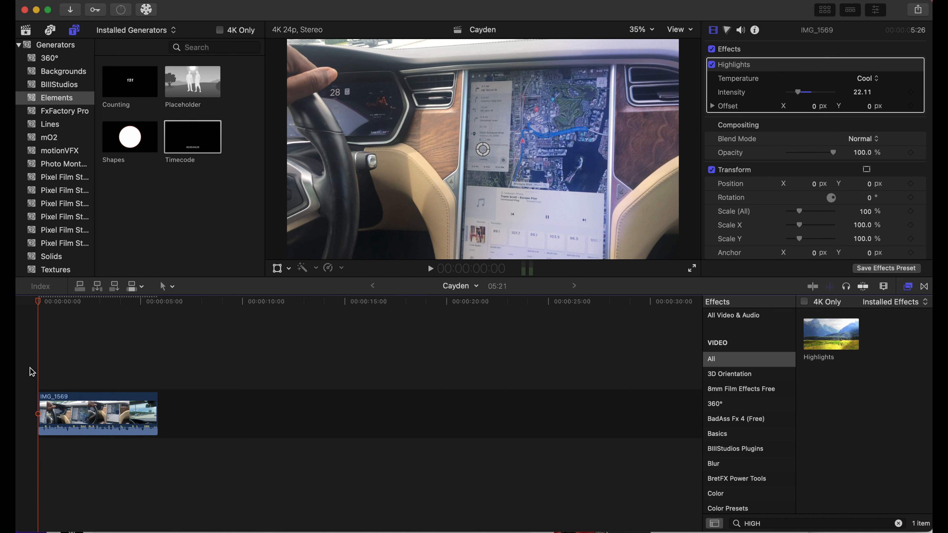
key(space)
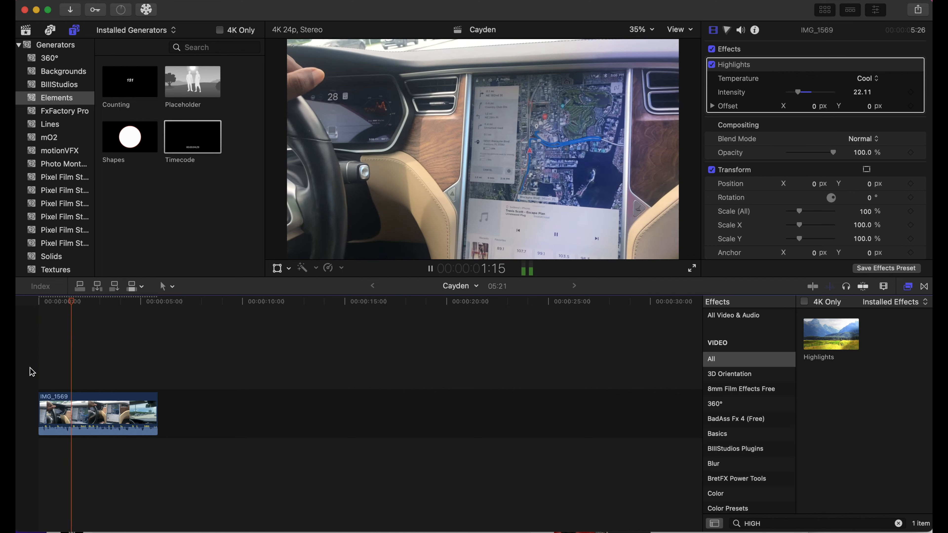